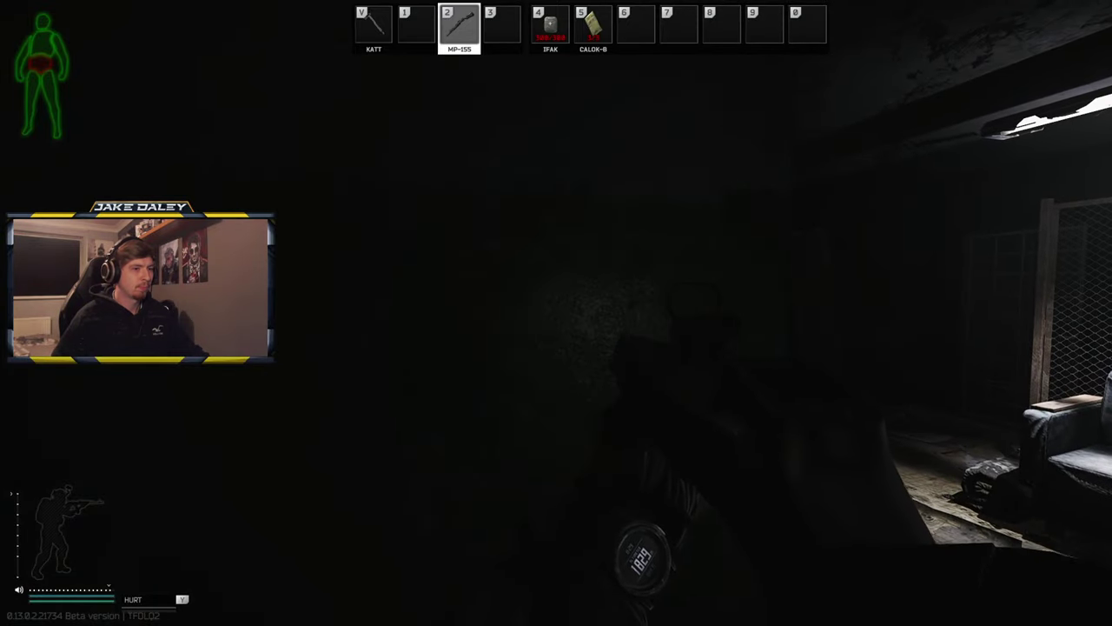
# Step: Check your own inventory, then search the dead USEC player's body
pyautogui.press('Tab')
pyautogui.press('Tab')
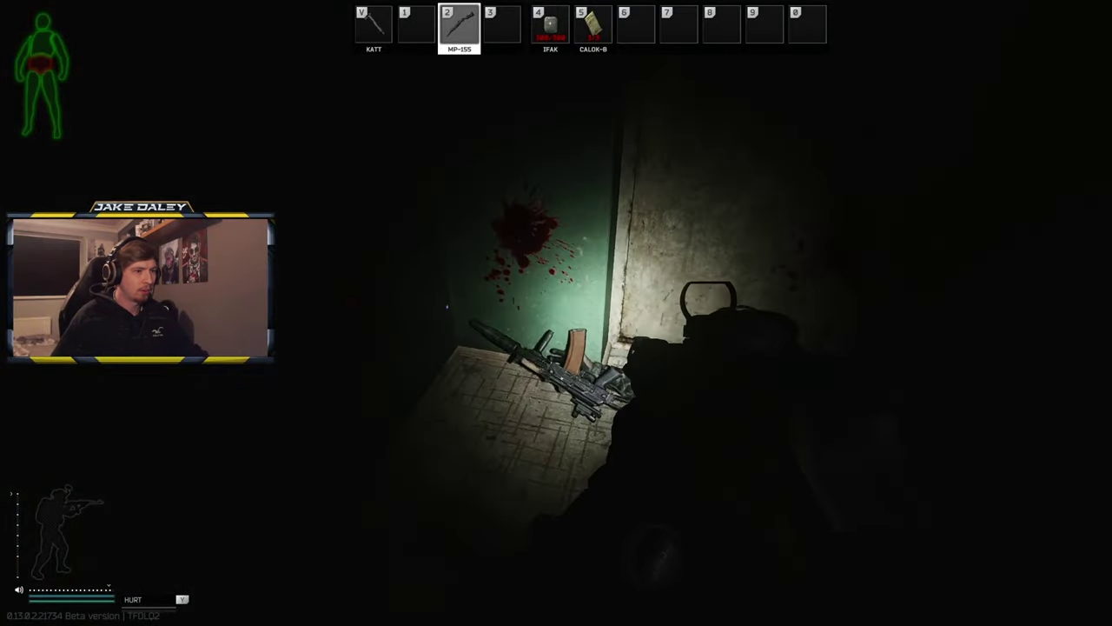
pyautogui.press('f')
# Step: Take the USEC dogtag and search the first body's loot again
pyautogui.doubleClick(997, 369)
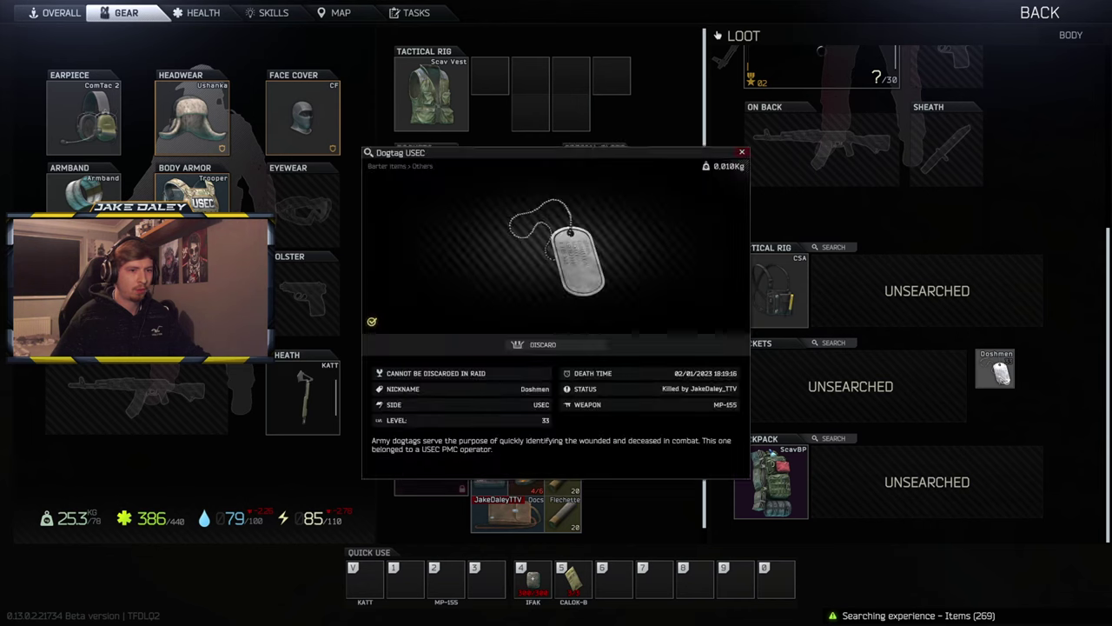
pyautogui.press('Escape')
pyautogui.press('Tab')
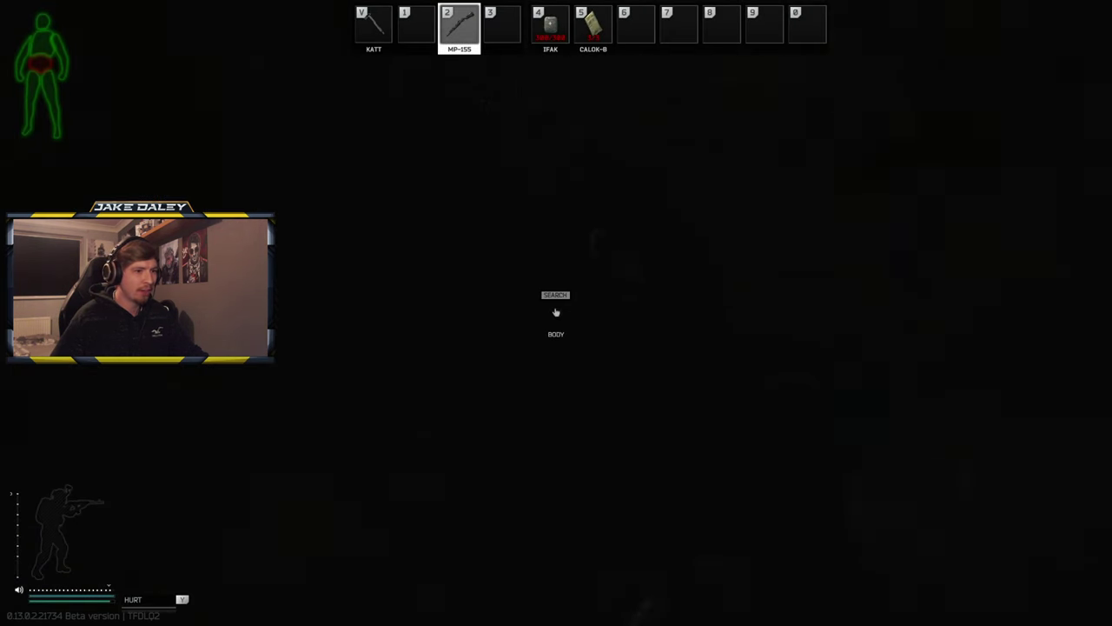
pyautogui.press('f')
pyautogui.press('Tab')
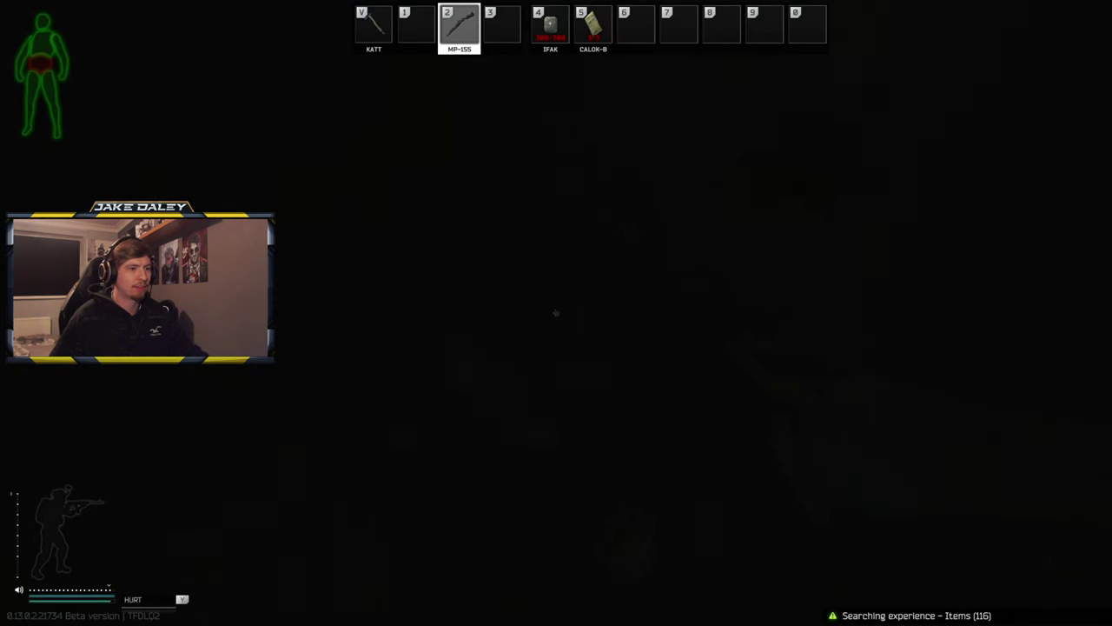
pyautogui.press('f')
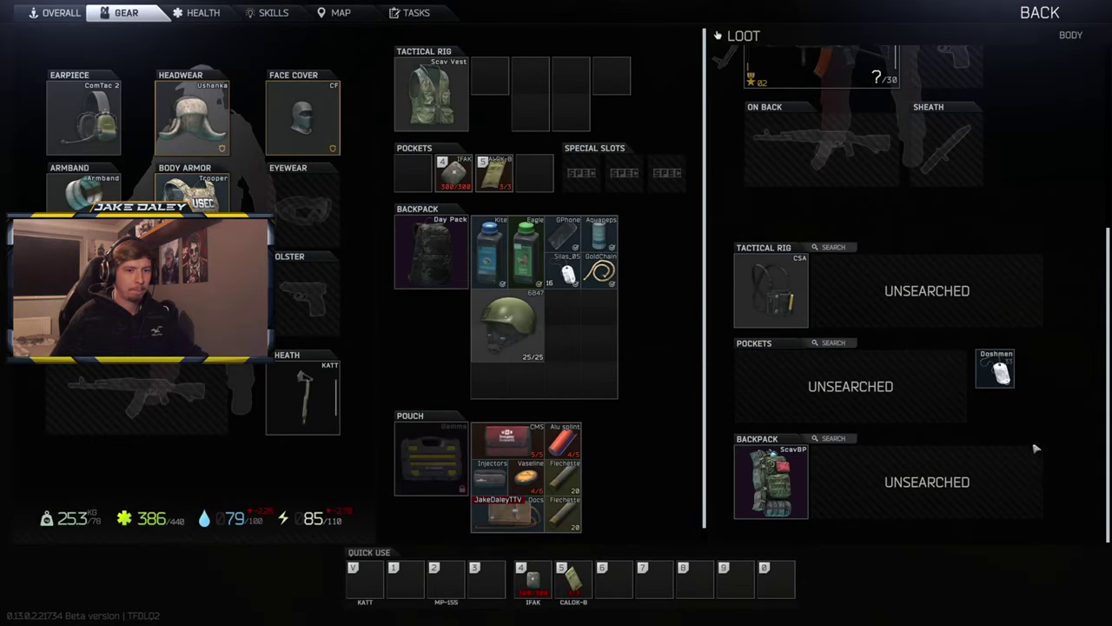
pyautogui.scroll(3, 826, 261)
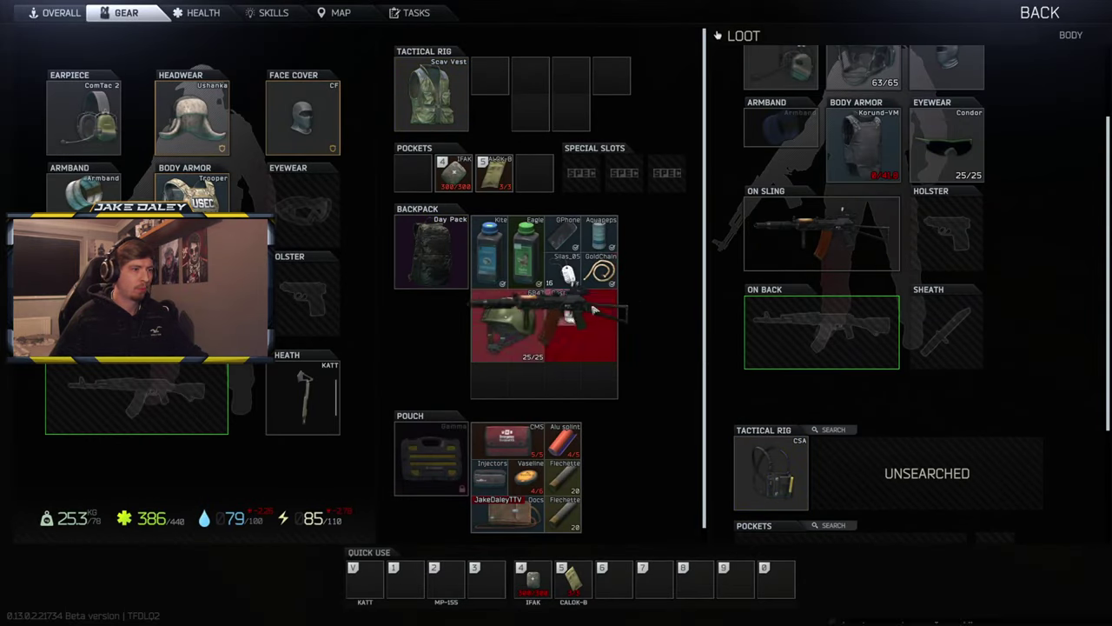
pyautogui.moveTo(573, 313); pyautogui.dragTo(570, 308)
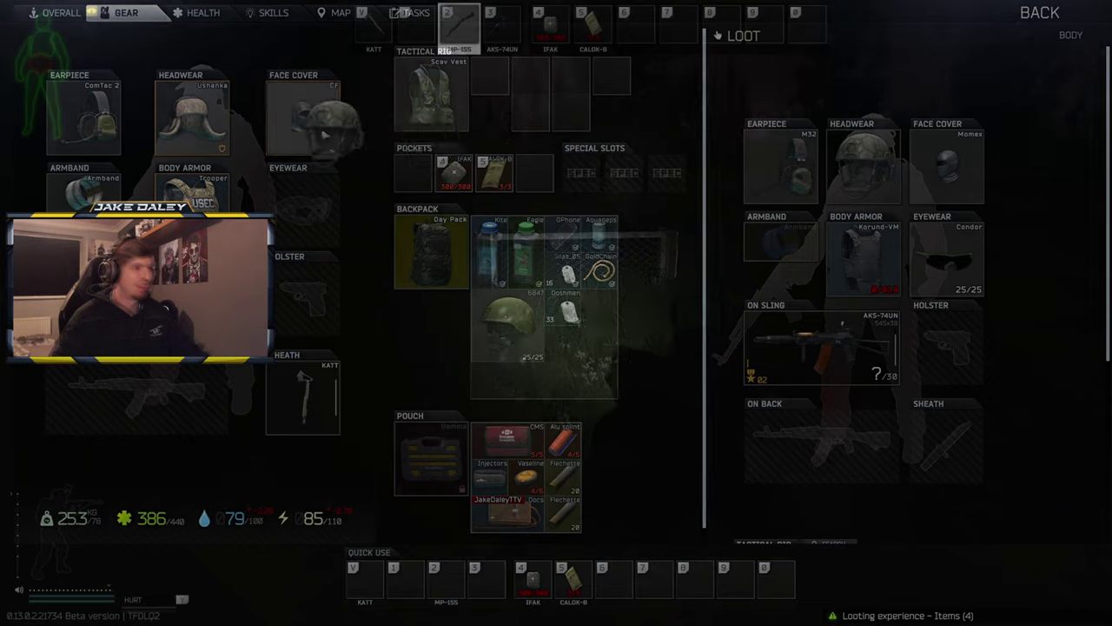
pyautogui.press('Tab')
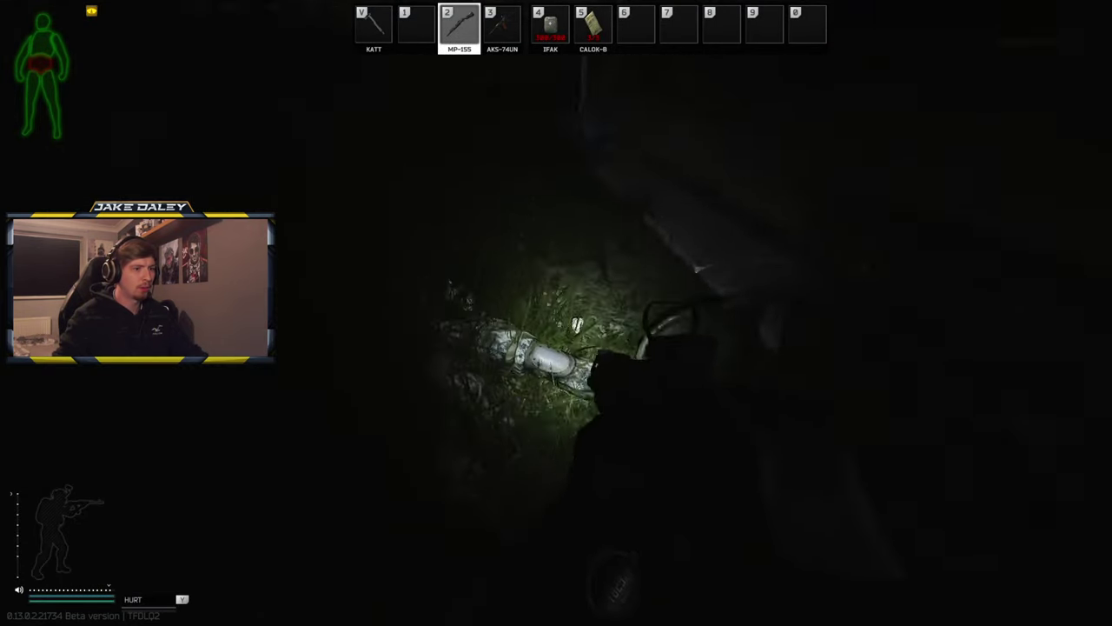
# Step: Go prone, search the next bodies, and inspect the HK 416A5 and own AKS-74UN
pyautogui.press('x')
pyautogui.press('f')
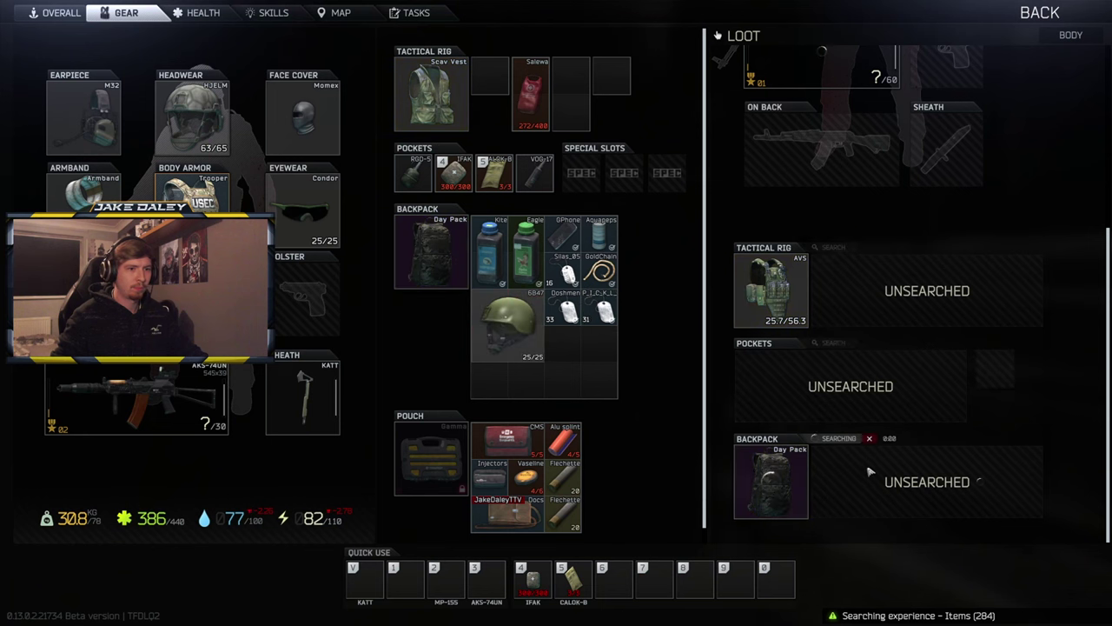
pyautogui.scroll(3, 870, 348)
pyautogui.doubleClick(826, 269)
pyautogui.press('Escape')
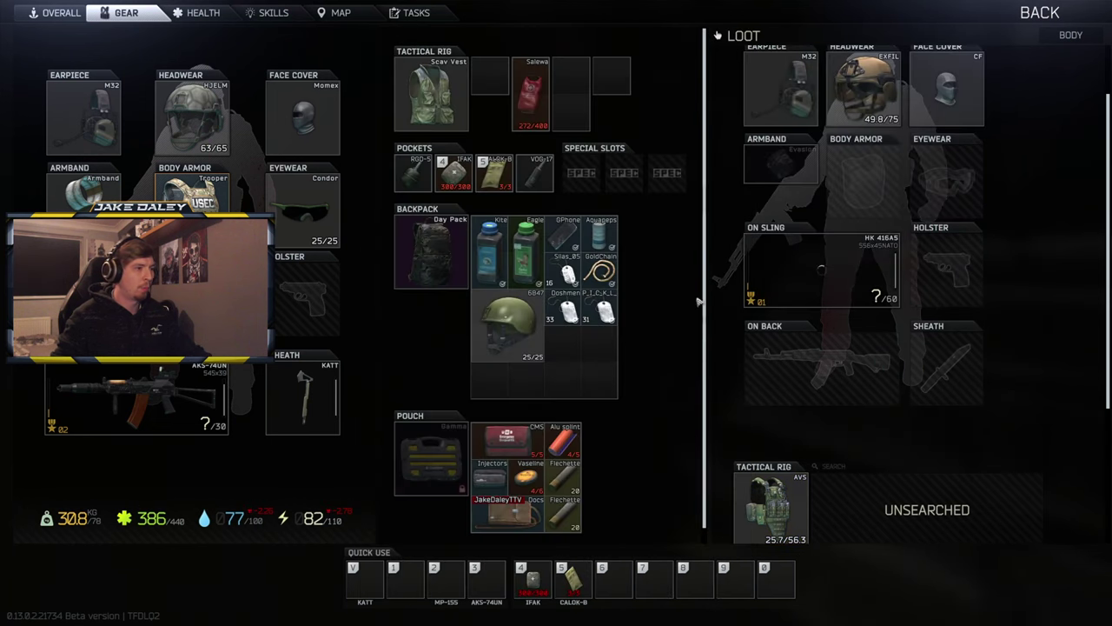
pyautogui.doubleClick(135, 400)
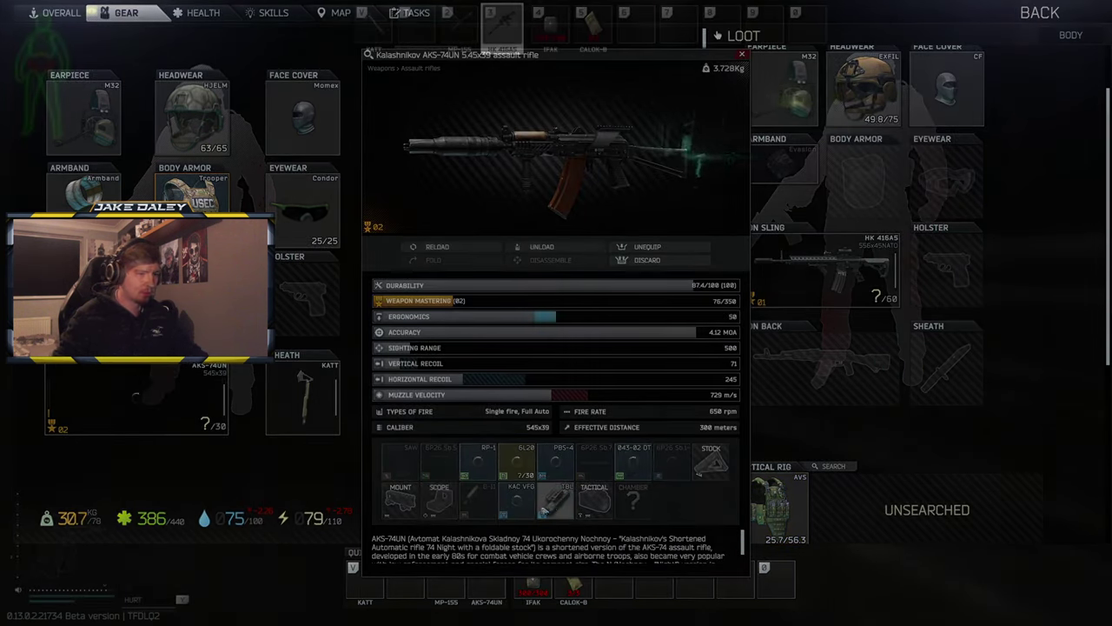
pyautogui.press('Tab')
pyautogui.press('f')
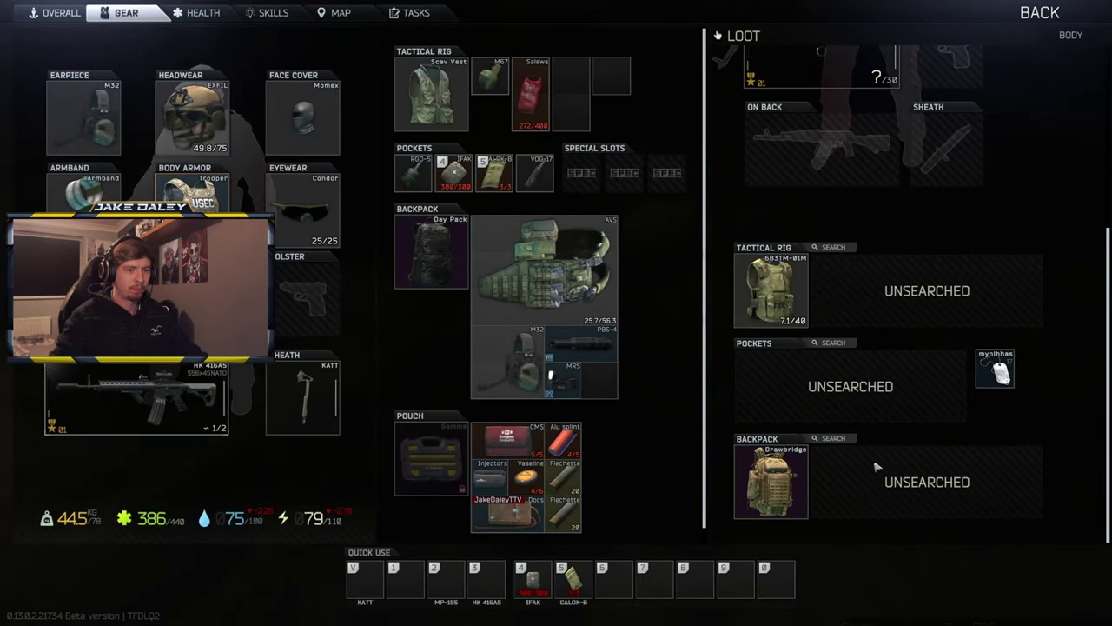
pyautogui.press('Tab')
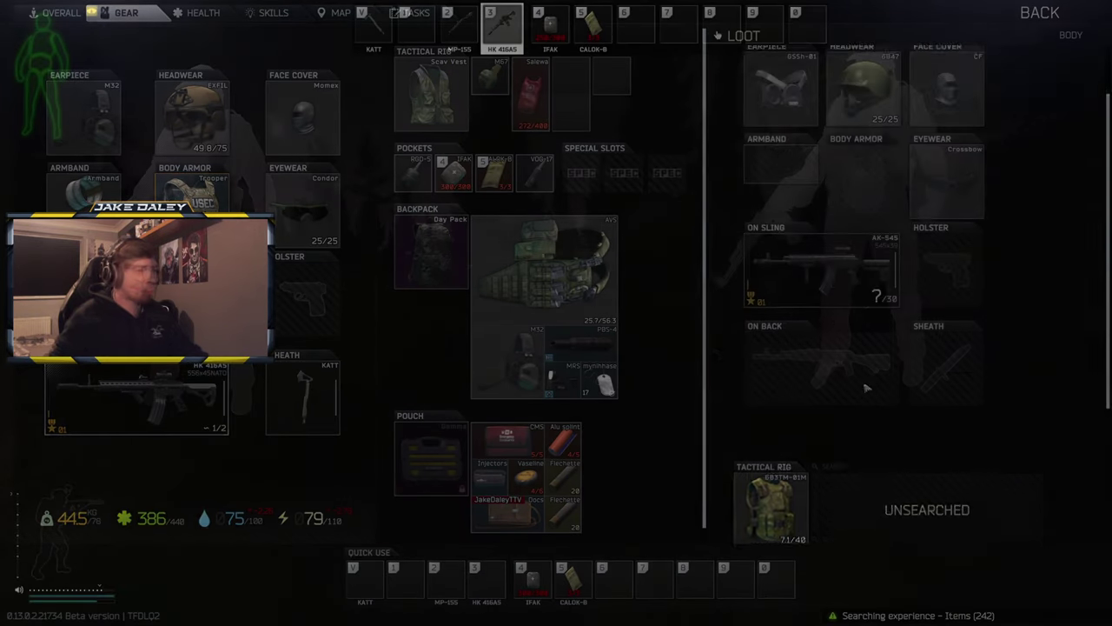
pyautogui.press('t')
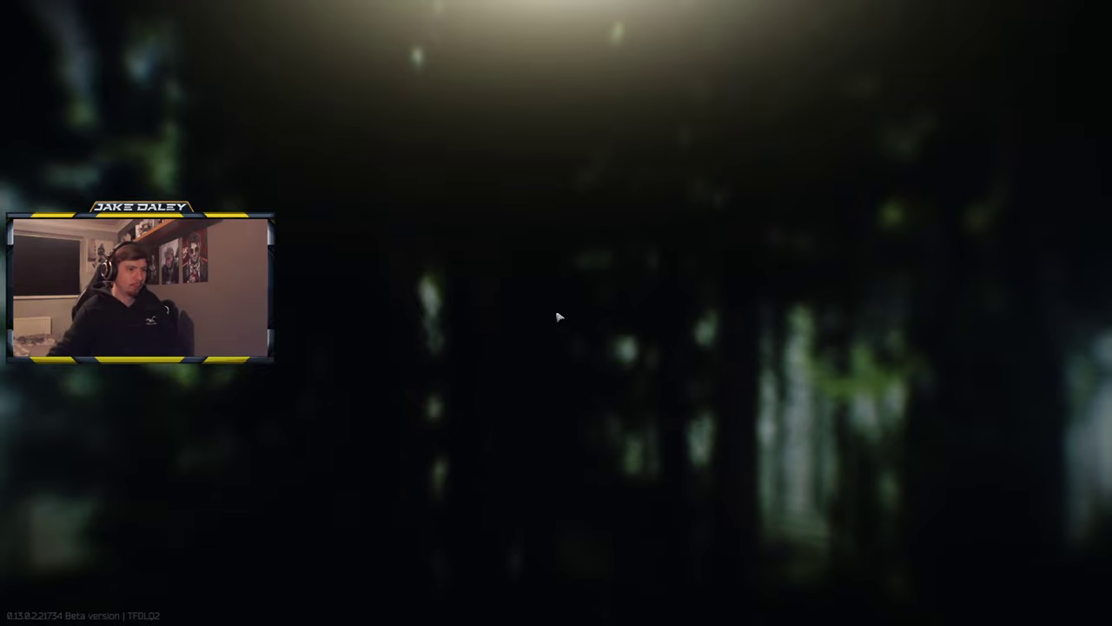
# Step: Advance past the kill list and statistics, then apply full after-raid treatment and continue
pyautogui.click(556, 557)
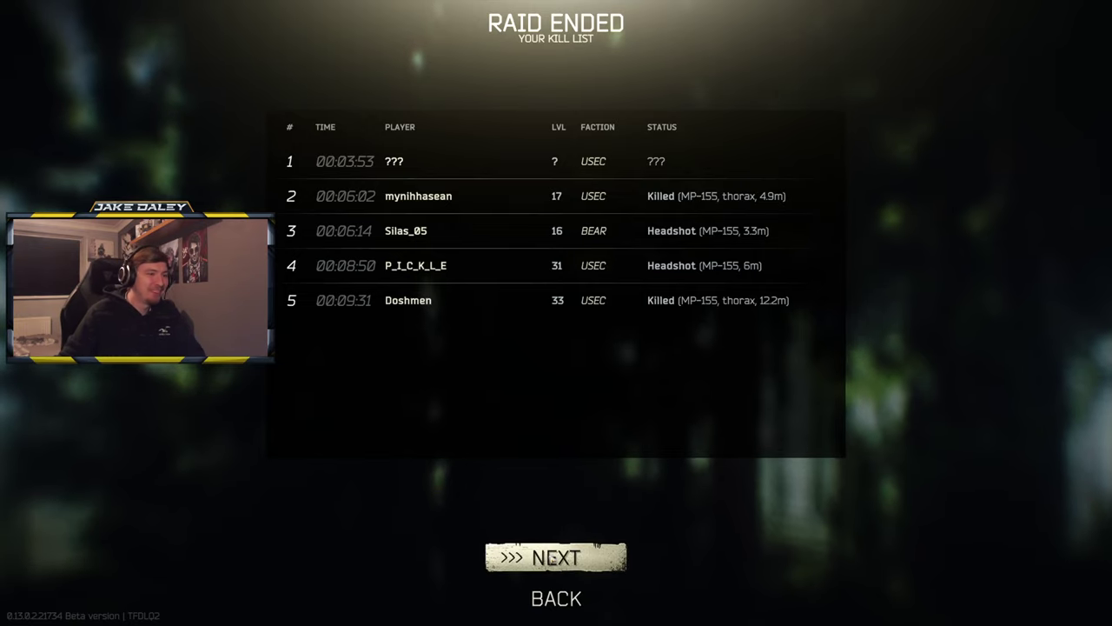
pyautogui.click(550, 557)
pyautogui.scroll(-5, 608, 486)
pyautogui.scroll(-5, 487, 495)
pyautogui.scroll(-3, 405, 520)
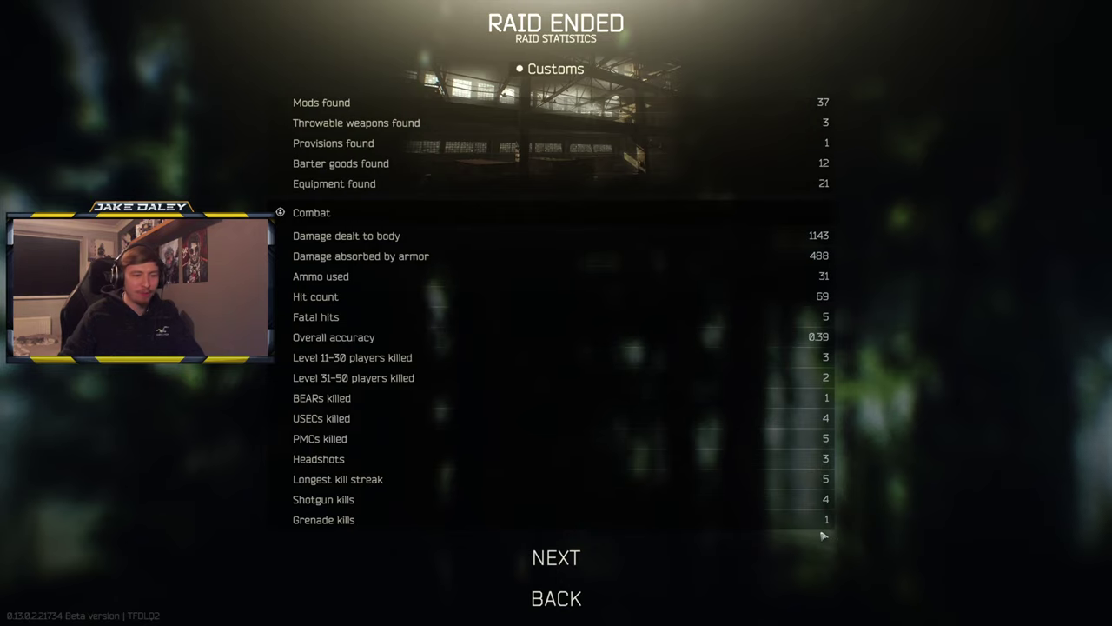
pyautogui.click(556, 557)
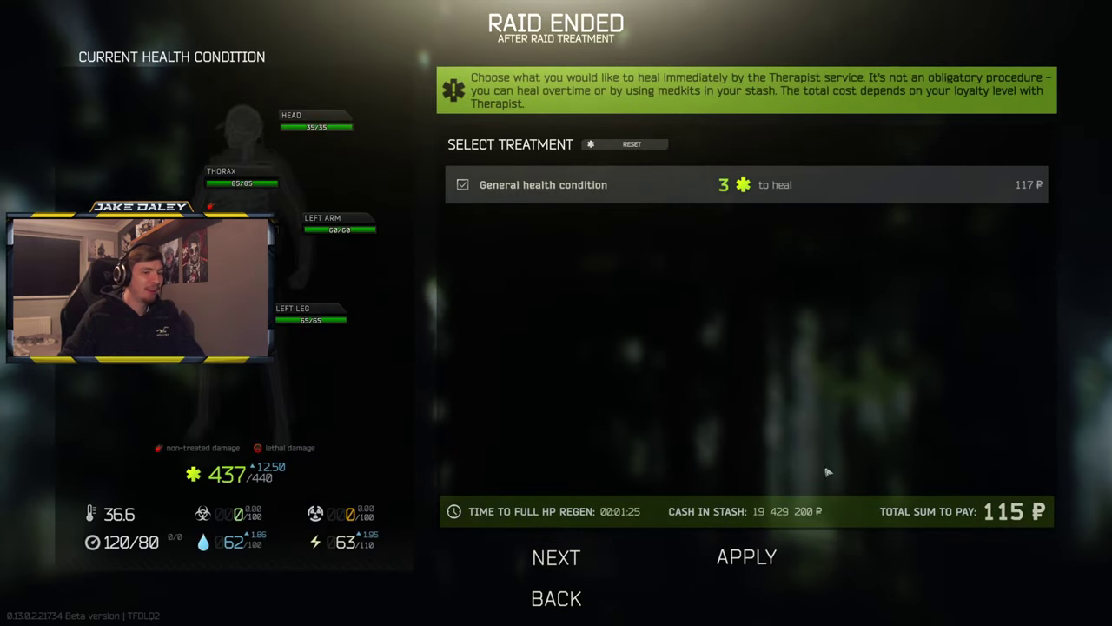
pyautogui.click(747, 556)
pyautogui.click(556, 557)
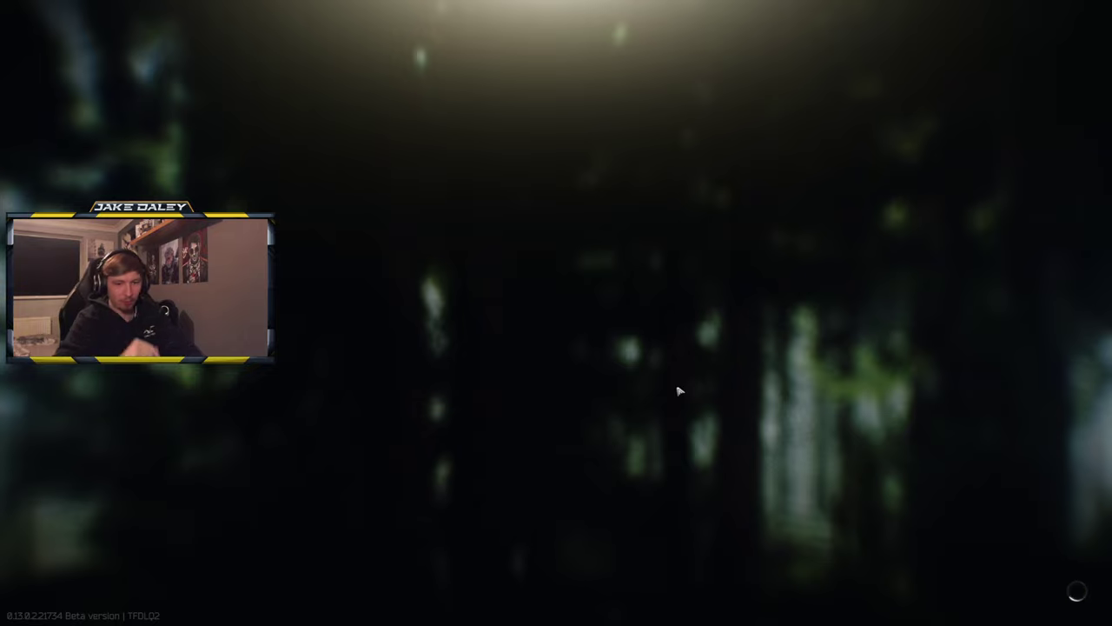